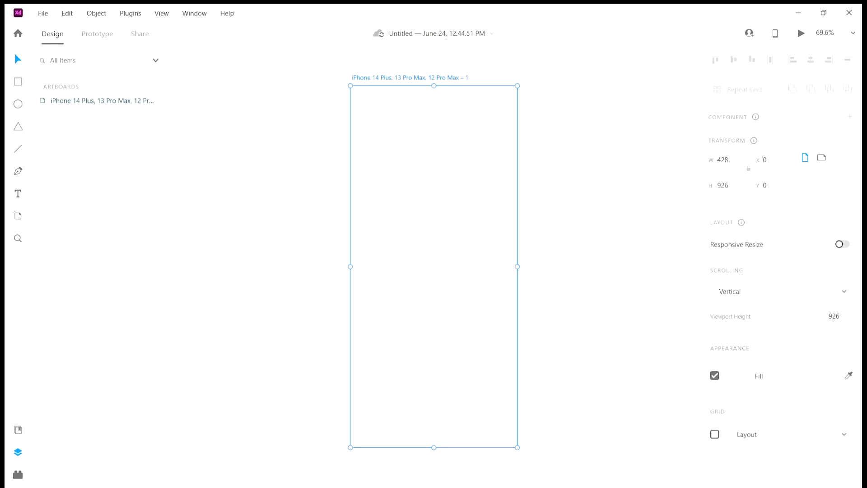
Set the artboard's fill colour to #272727.
click(737, 376)
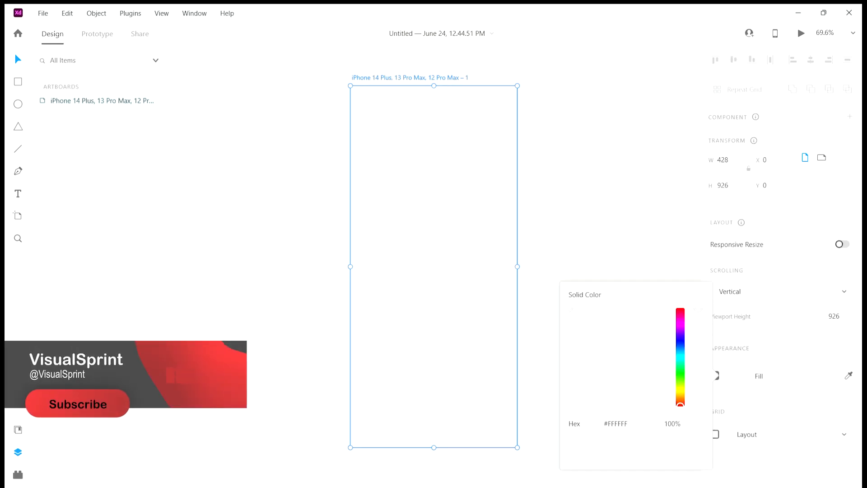
text(36)
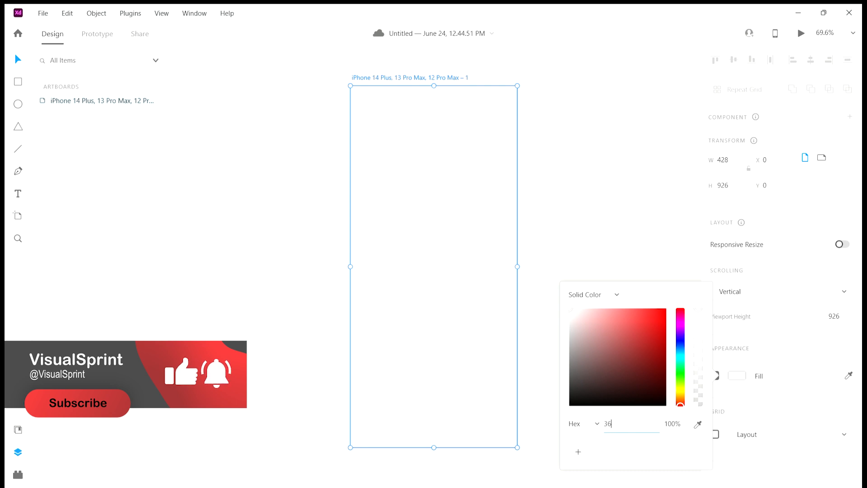
text(36)
key(BackSpace)
key(BackSpace)
key(BackSpace)
key(BackSpace)
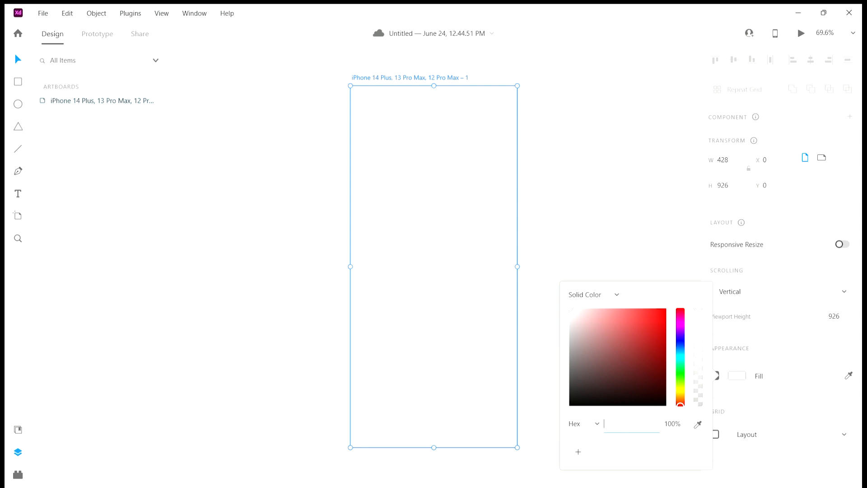
text(272727)
key(Return)
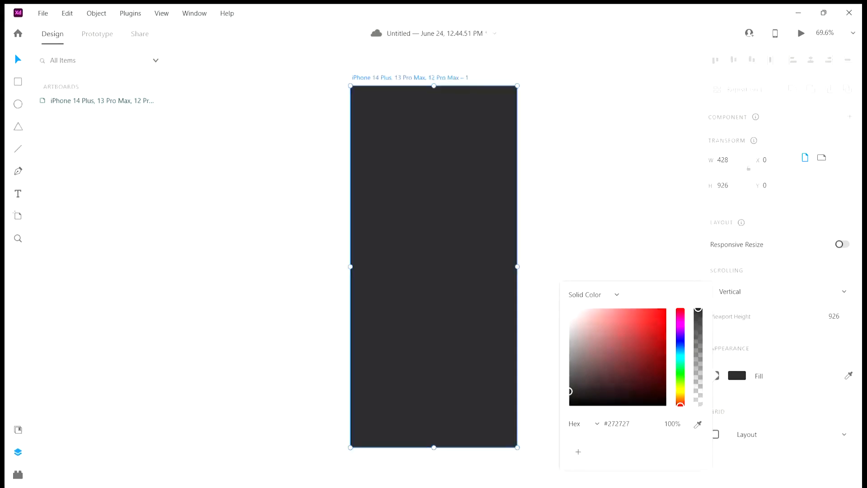
key(Escape)
Rename the artboard "loading animation" and turn on its responsive resize.
double_click(410, 78)
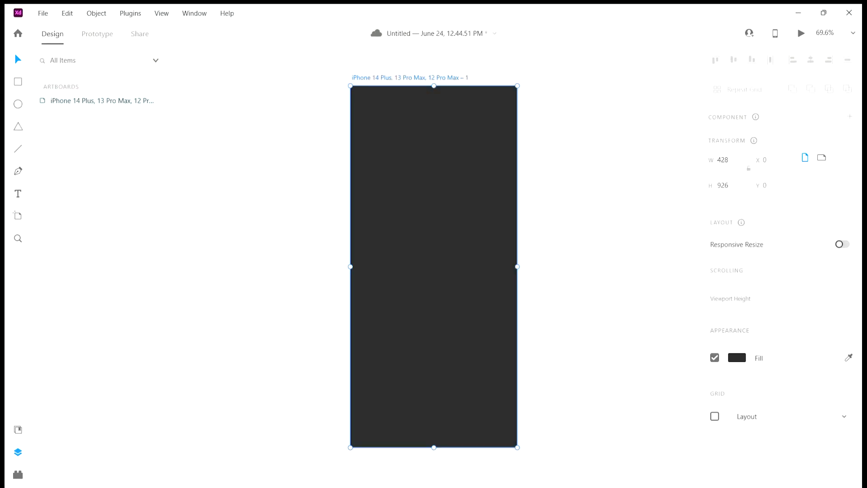
key(BackSpace)
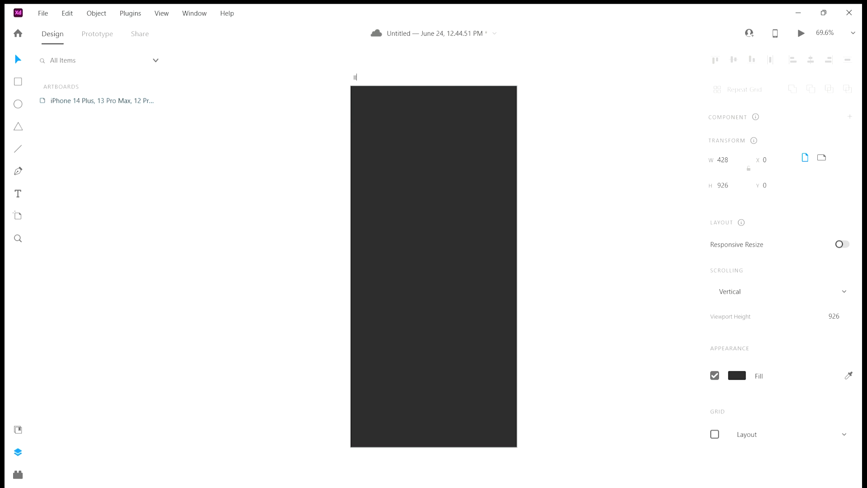
text(loading animation)
key(Return)
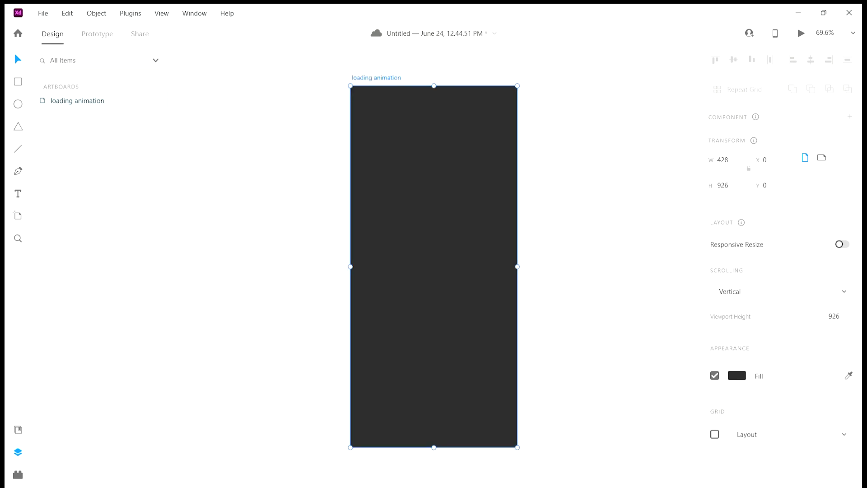
scroll(433, 267, right, 2)
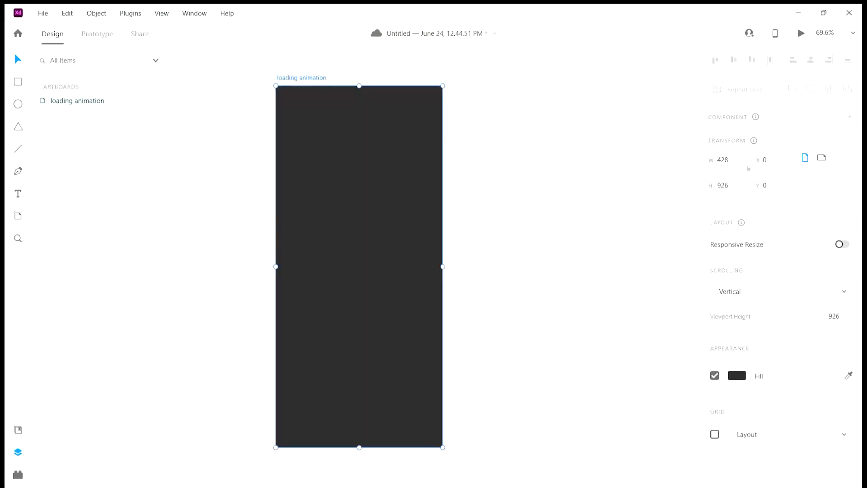
click(842, 244)
key(Escape)
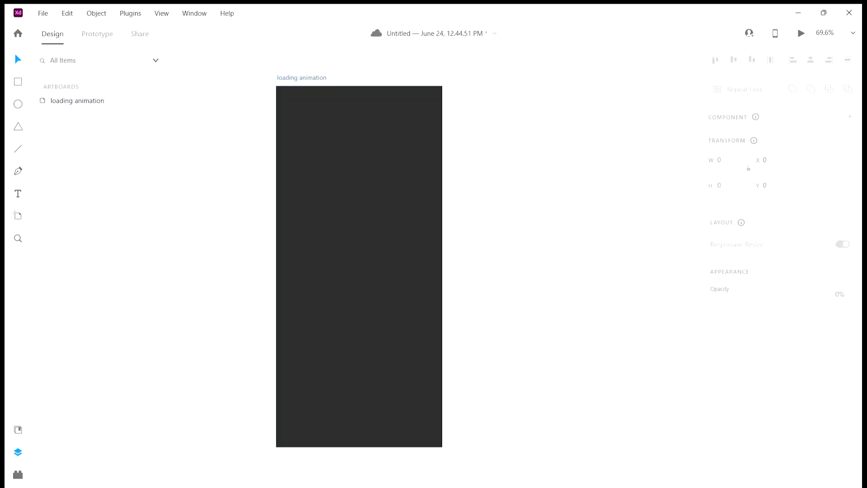
Add the text "loading" near the artboard's left edge, slightly above the middle, and fill it with #FDFDFD.
key(r)
click(297, 240)
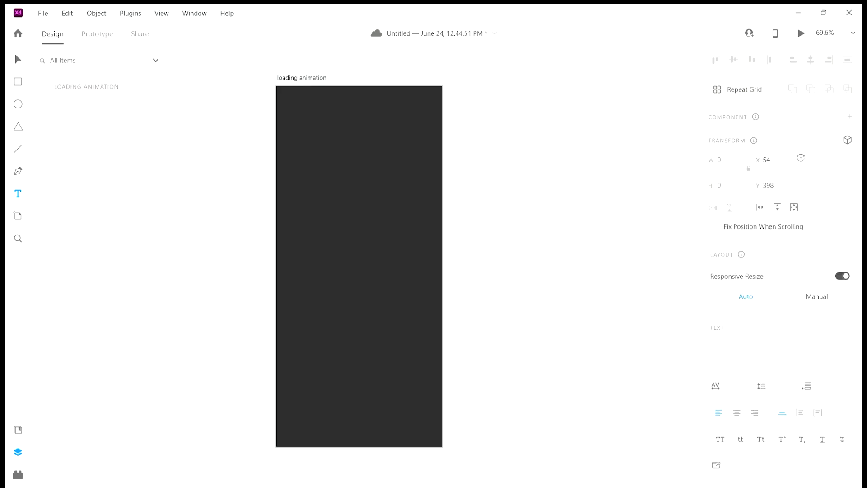
text(lo)
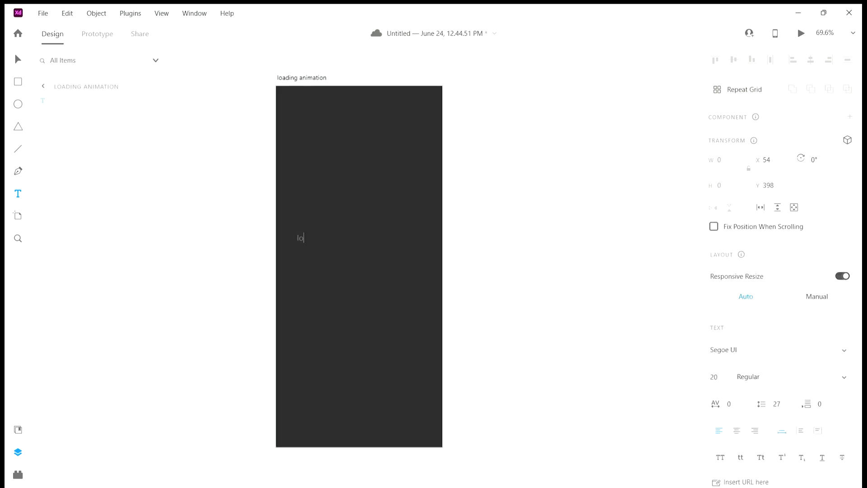
text(ading)
key(ctrl+a)
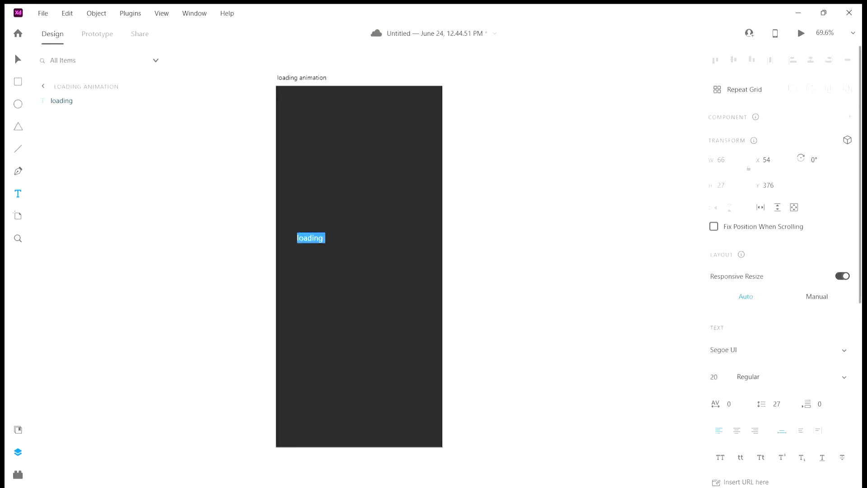
scroll(782, 289, down, 5)
click(737, 392)
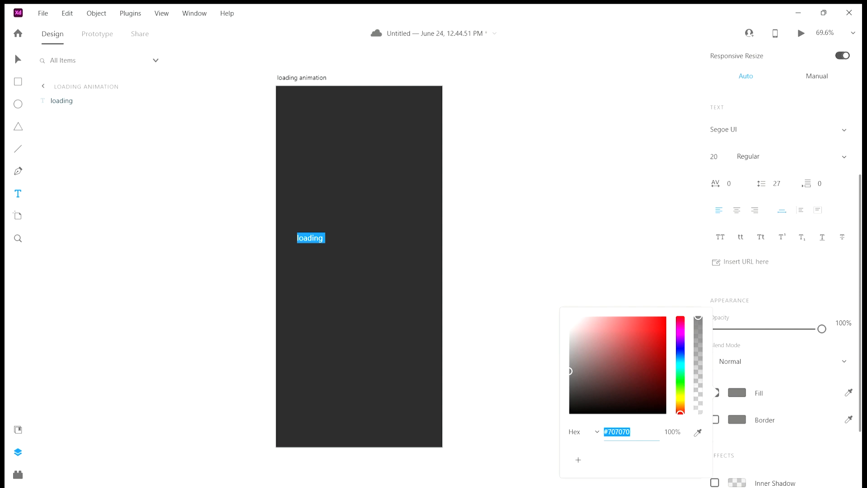
text(fdfdfd)
key(Return)
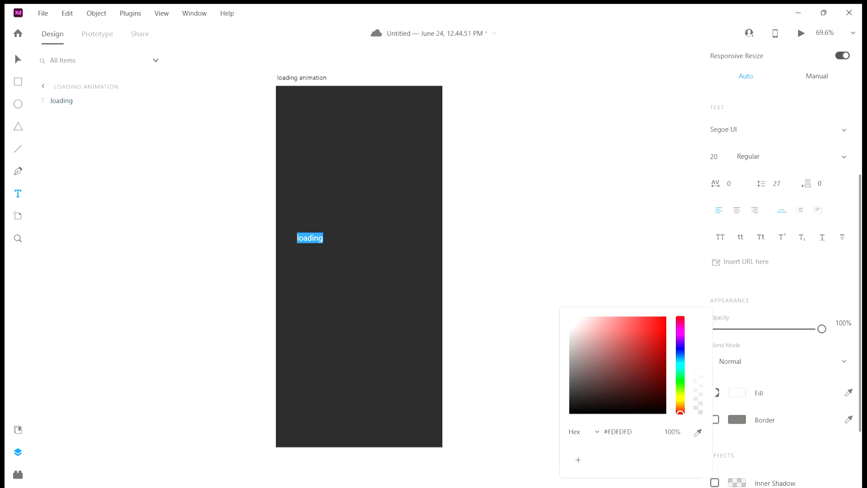
Set the "loading" text to Arial Rounded MT at size 50 and move it down to the artboard's vertical middle.
click(740, 130)
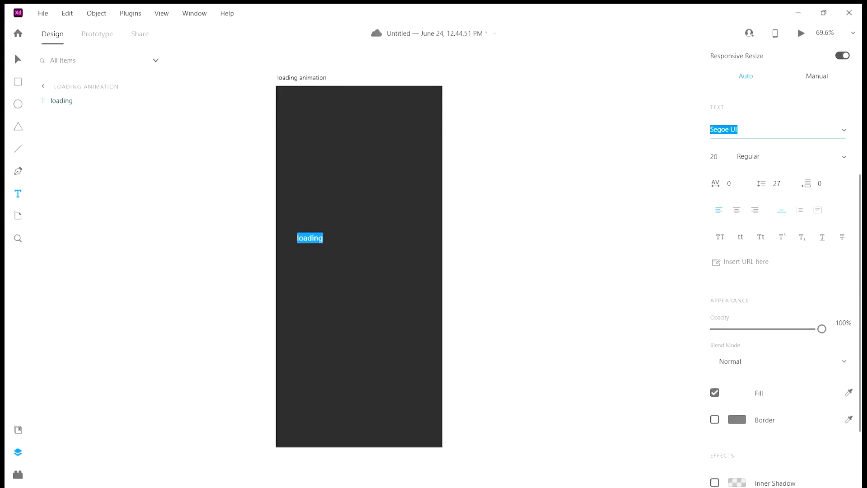
key(Escape)
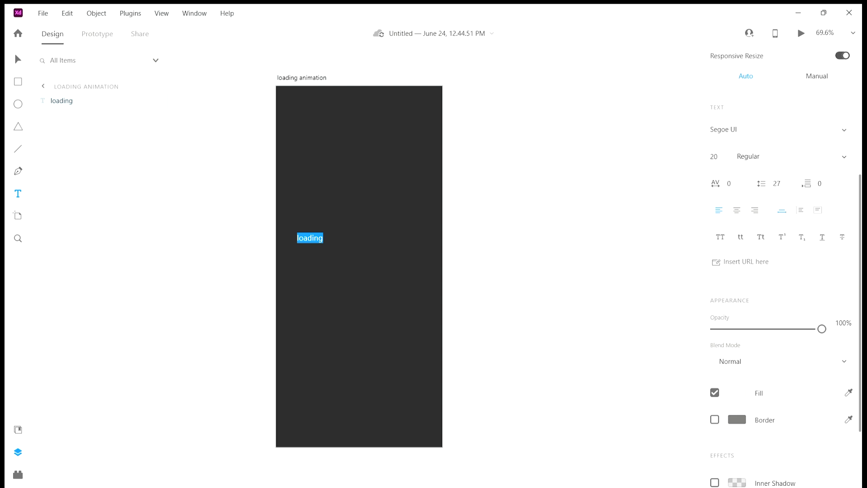
key(Return)
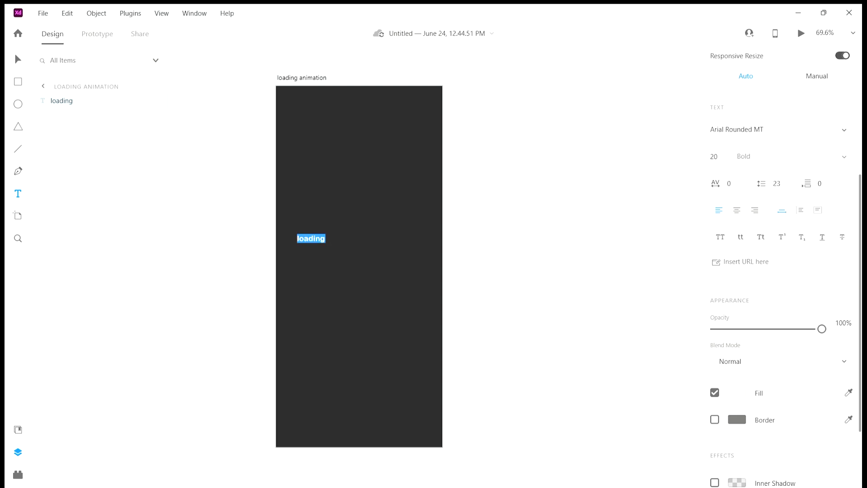
click(714, 157)
text(50)
key(Return)
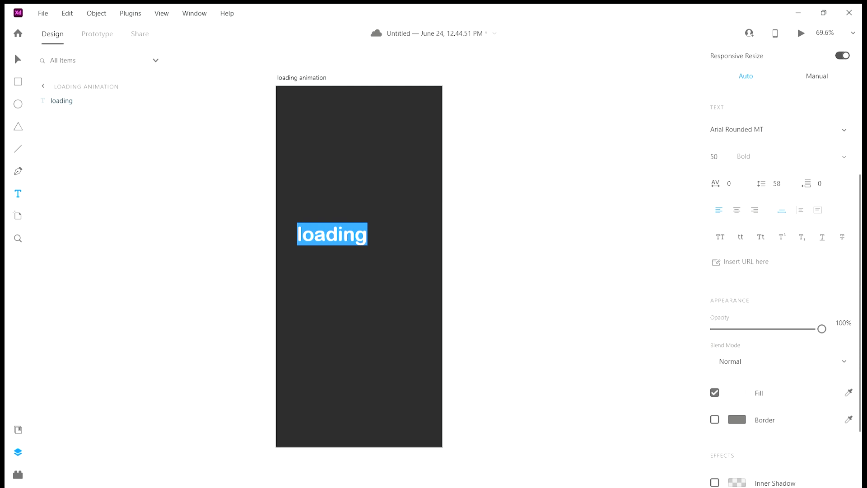
key(Escape)
key(Escape)
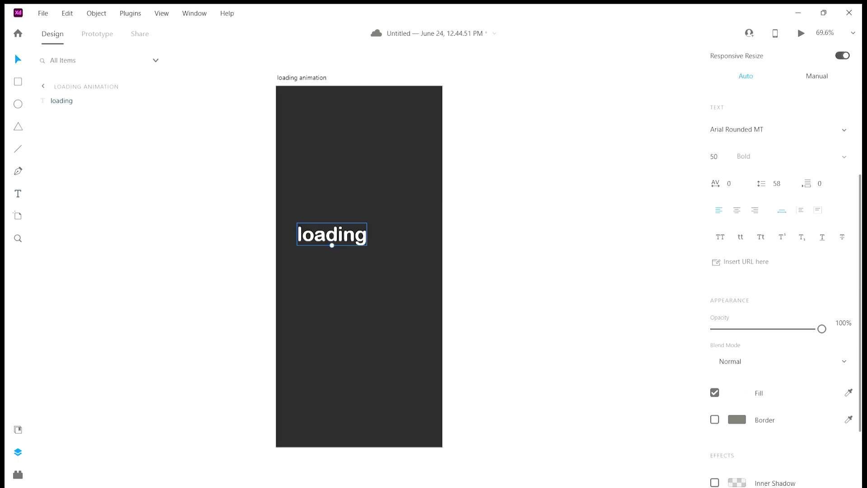
drag(332, 235, 335, 268)
key(Escape)
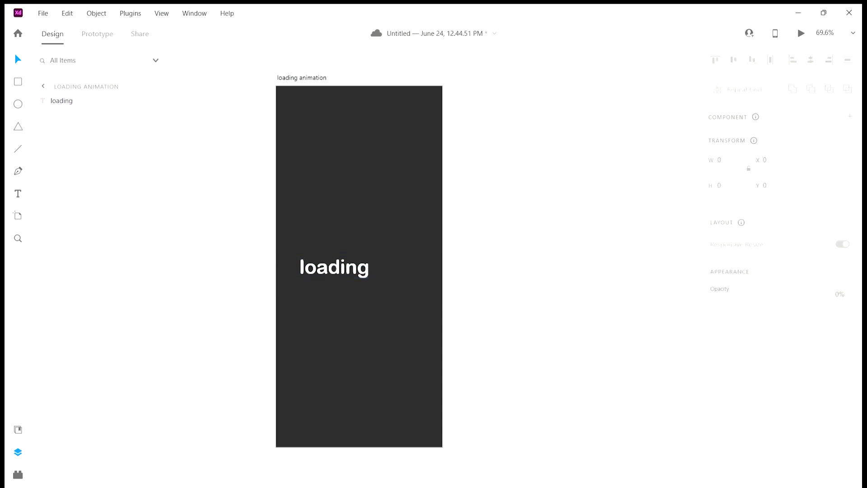
Draw a circle just after the "loading" text and set its size to 20 by 20.
key(e)
drag(379, 266, 395, 280)
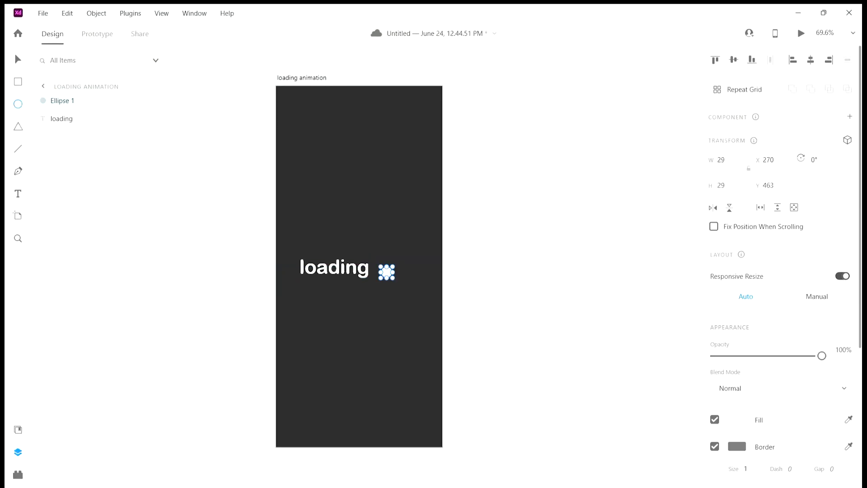
click(721, 160)
text(20)
key(Return)
key(ctrl+z)
click(725, 160)
text(20)
key(Return)
Move the circle close to the end of the text, at about X 255, Y 472, and remove its border.
scroll(382, 267, up, 5)
key(v)
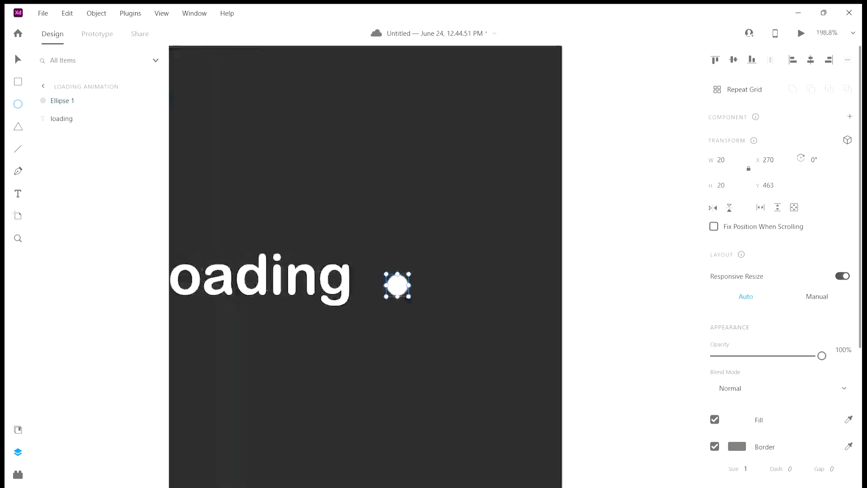
drag(398, 285, 381, 295)
click(715, 446)
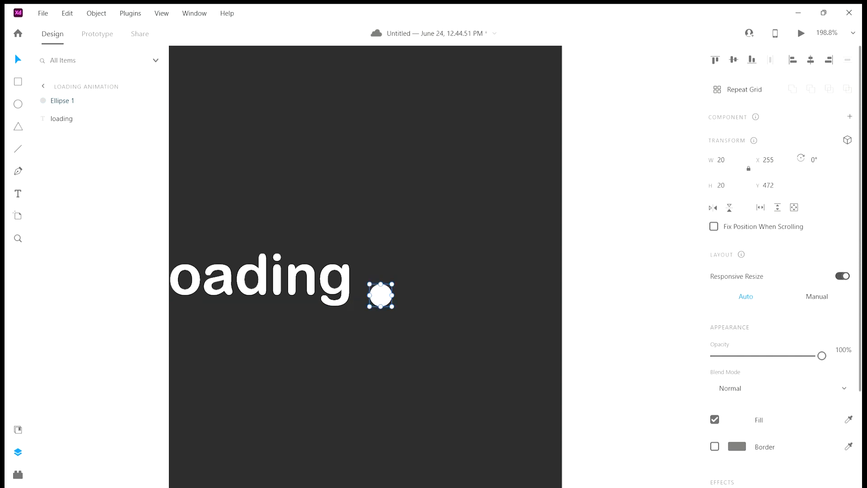
Duplicate the circle twice to its right to form an evenly spaced row of three dots.
click(434, 344)
click(381, 296)
key(alt)
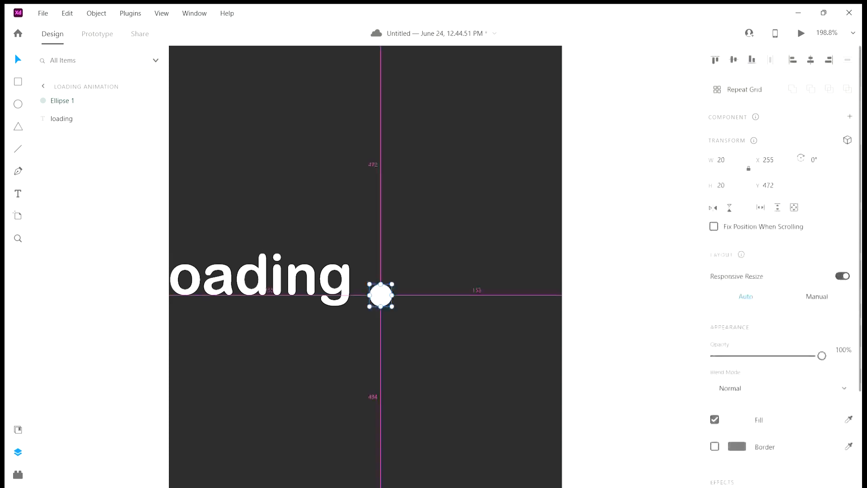
drag(381, 296, 448, 295)
key(Left)
scroll(396, 339, down, 2)
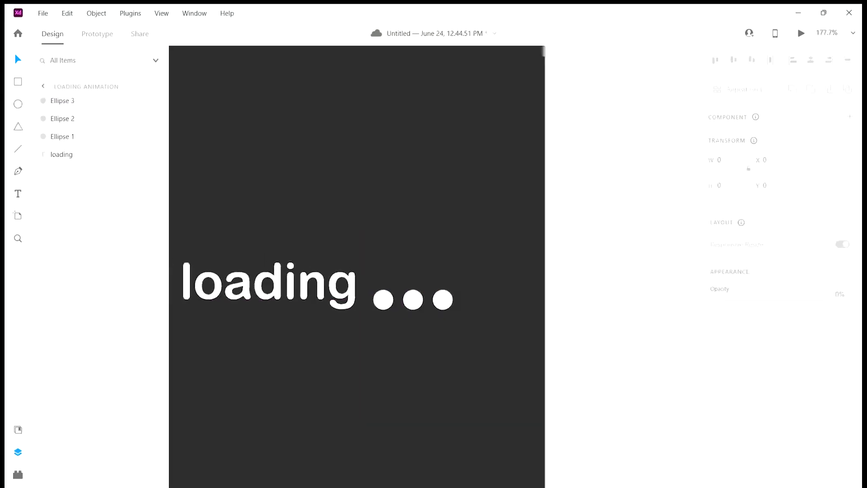
Nudge all three dots up together to Y 469, closer to the baseline of the "loading" text.
scroll(397, 338, left, 2)
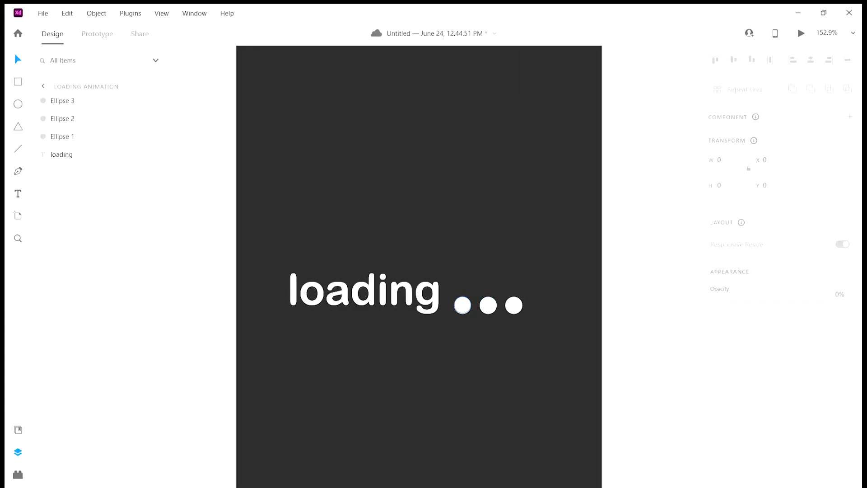
key(ctrl+0)
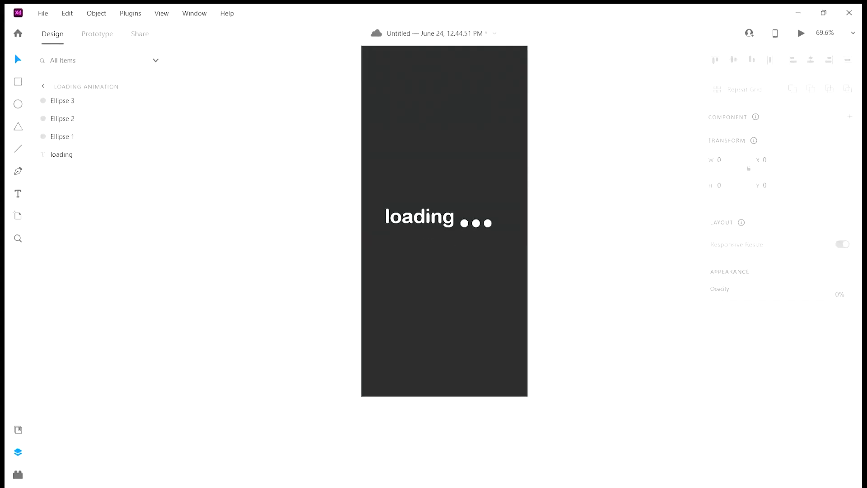
scroll(488, 214, up, 3)
drag(499, 250, 422, 225)
key(Up)
key(Up)
key(Up)
key(Up)
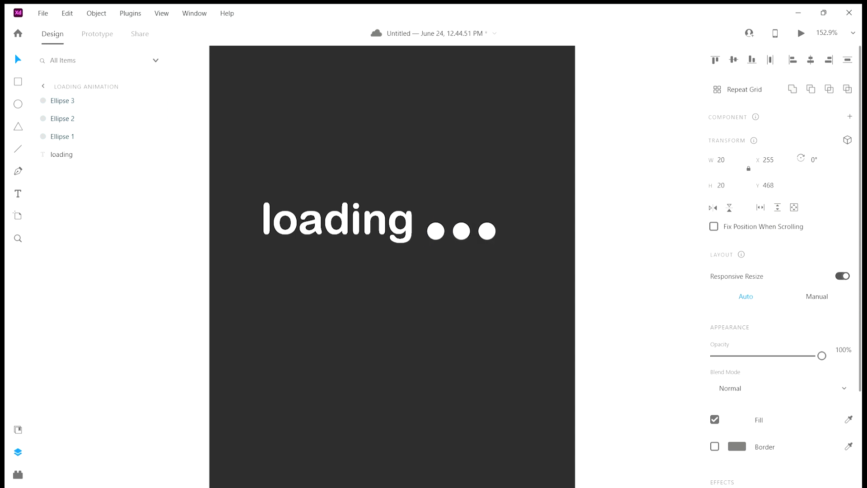
scroll(334, 304, down, 5)
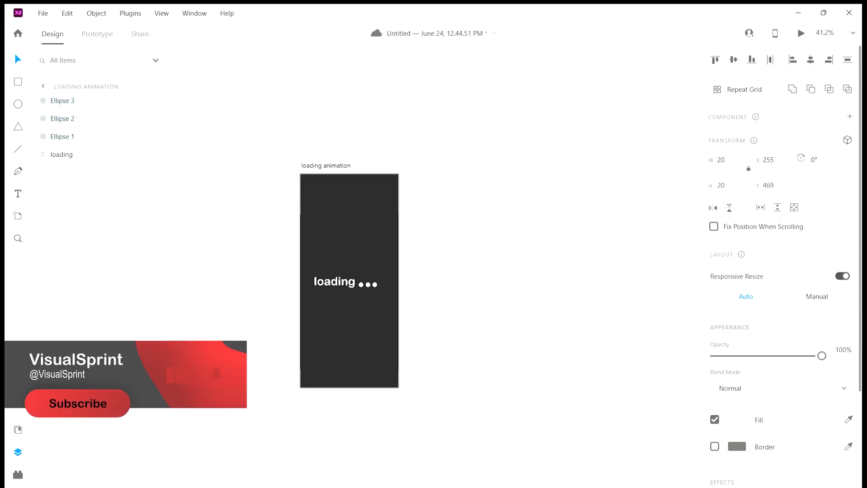
scroll(384, 281, left, 2)
scroll(458, 289, up, 3)
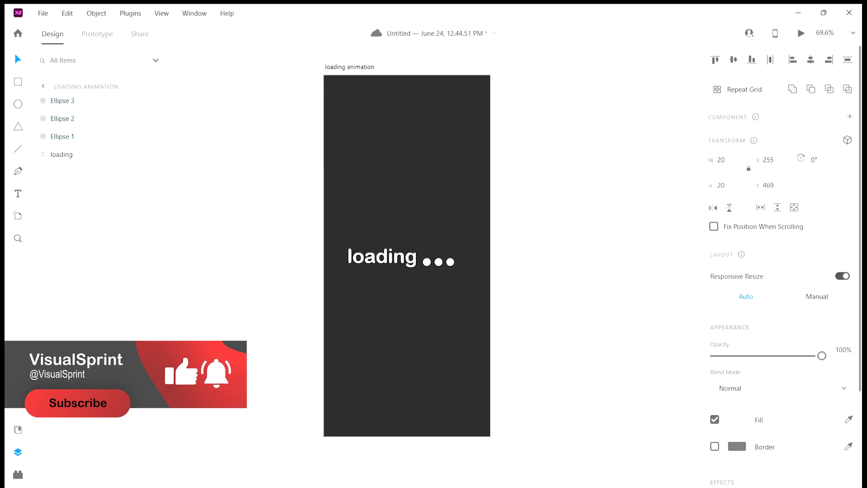
scroll(431, 264, up, 5)
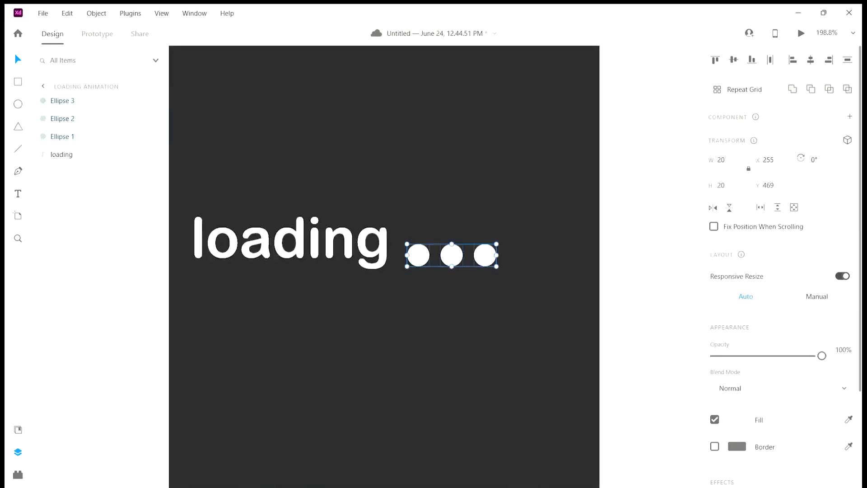
double_click(725, 160)
key(Escape)
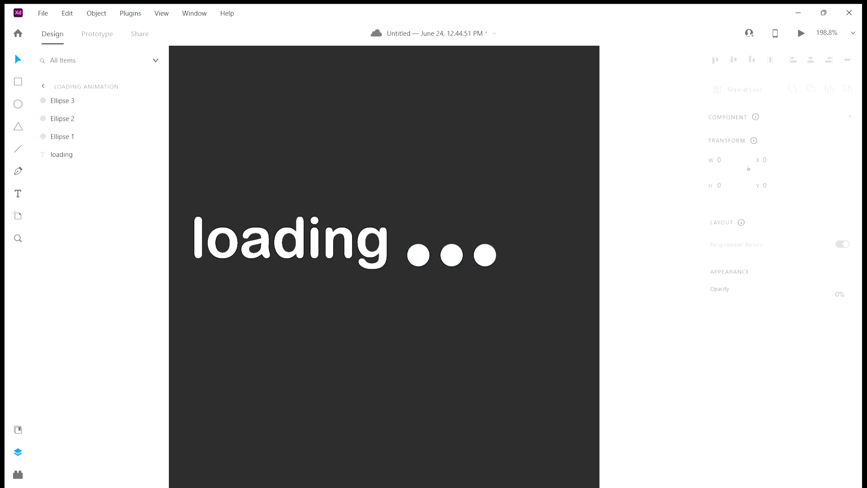
Duplicate the "loading animation" artboard to make a second copy beside it.
scroll(484, 271, down, 6)
scroll(483, 271, up, 2)
scroll(423, 271, up, 1)
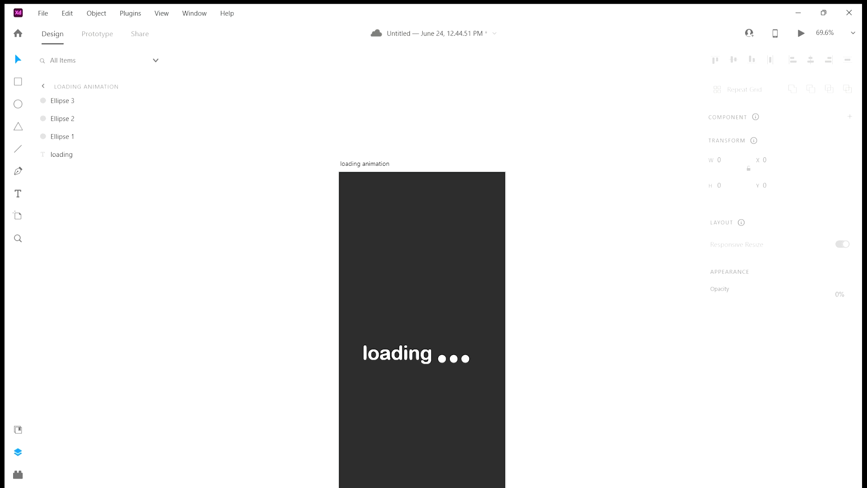
key(Escape)
scroll(422, 271, down, 3)
scroll(422, 271, up, 2)
scroll(400, 303, right, 1)
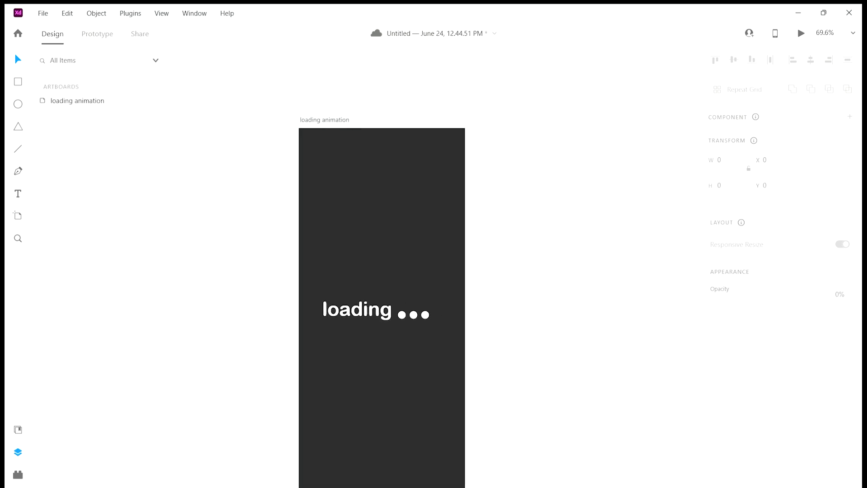
click(324, 121)
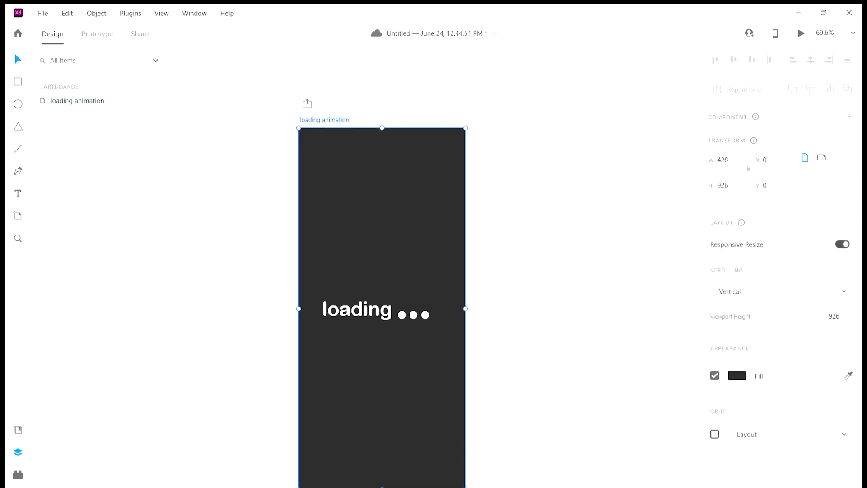
key(ctrl+d)
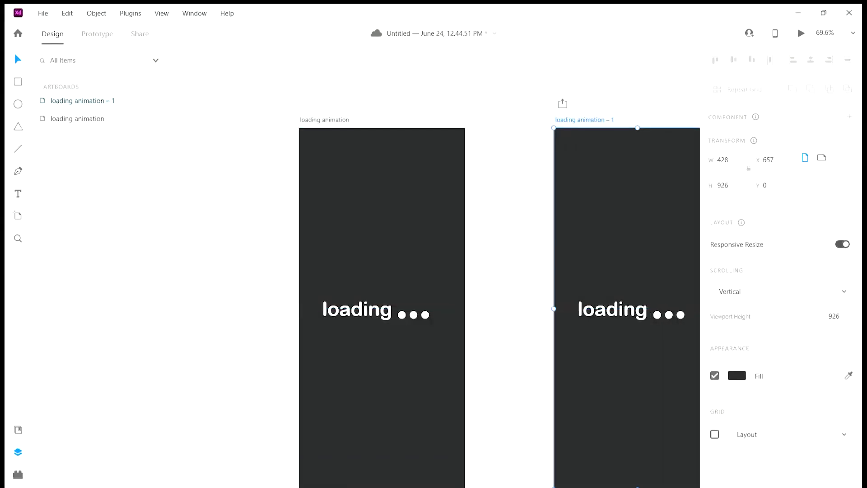
scroll(519, 170, right, 8)
scroll(519, 171, down, 3)
click(518, 170)
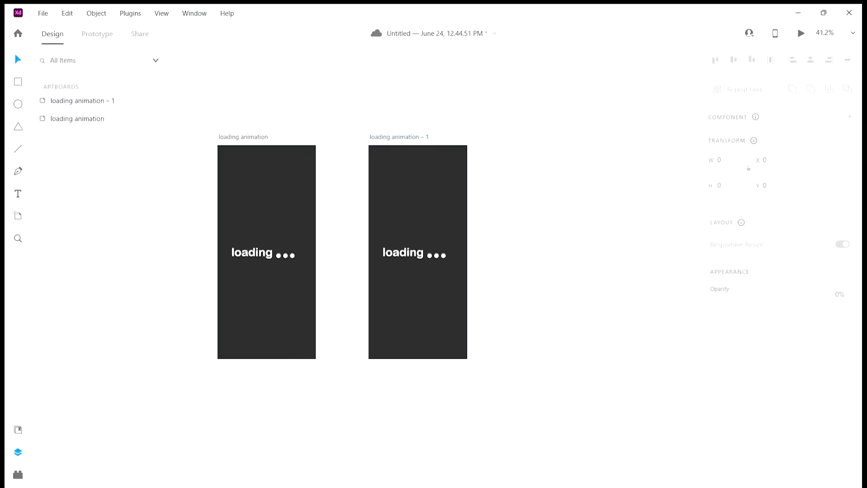
Duplicate the second artboard and place the copy beside it at X 1314, Y 0, completing an evenly spaced row of three.
click(399, 137)
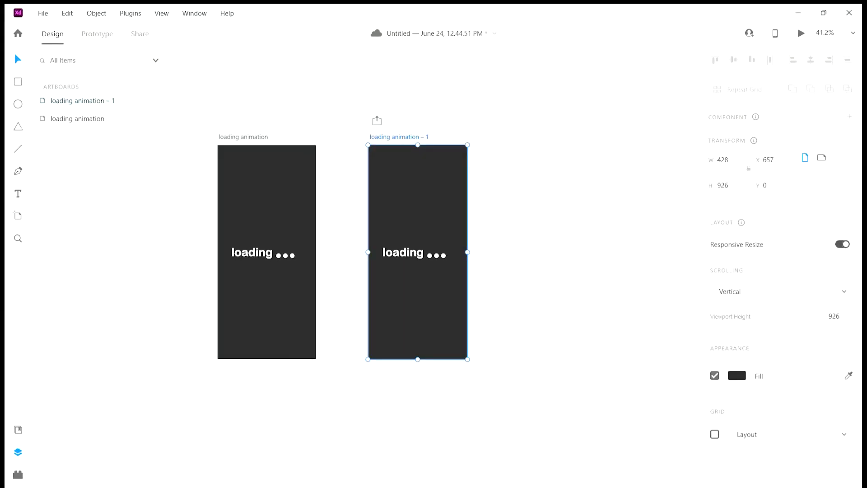
key(Escape)
drag(399, 137, 399, 137)
key(Escape)
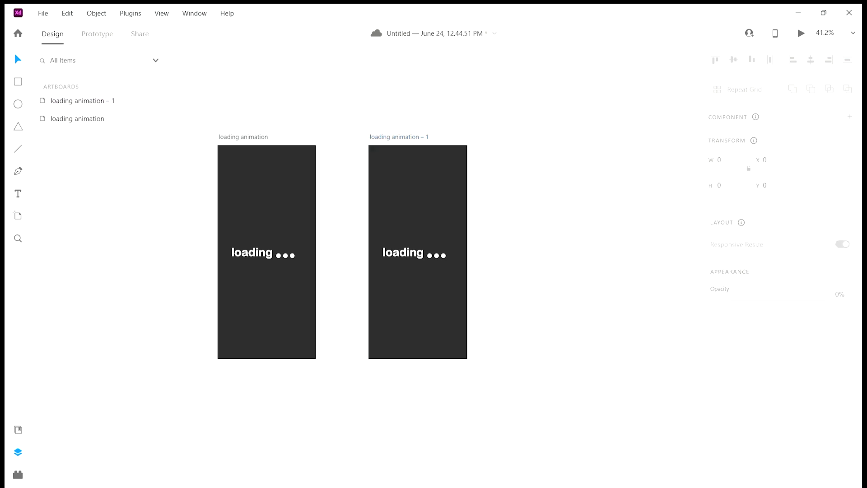
click(399, 137)
alt+drag(399, 137, 399, 170)
key(Escape)
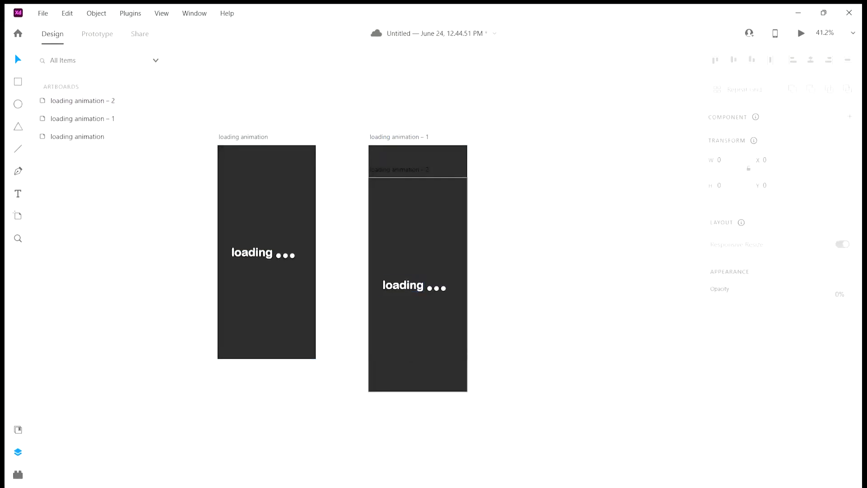
click(399, 169)
click(416, 193)
drag(399, 169, 550, 137)
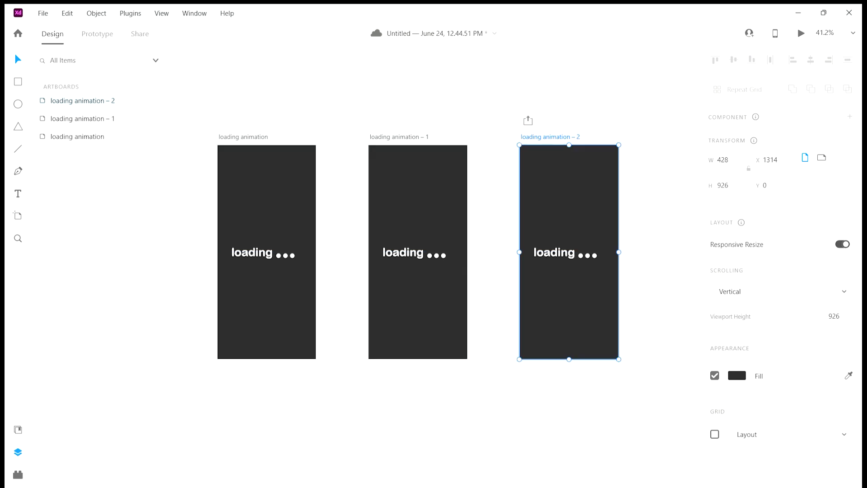
Save the document and fill the first dot on the first artboard with red #FF4949.
click(278, 256)
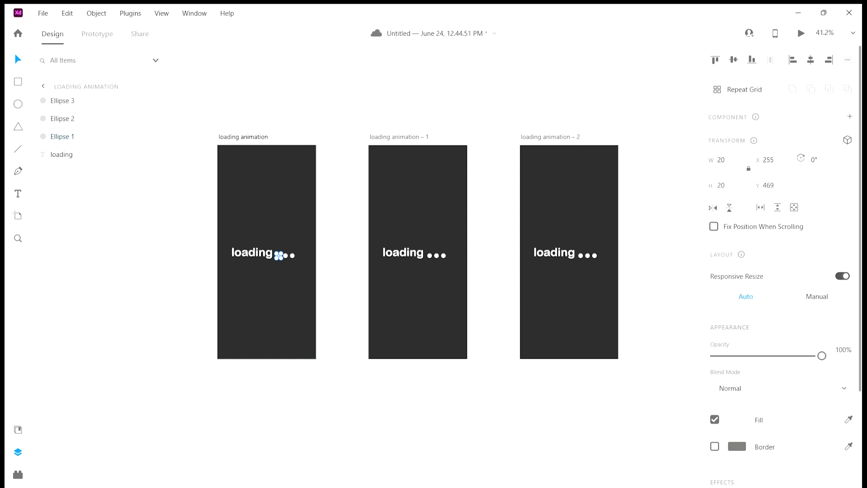
key(ctrl+s)
click(738, 420)
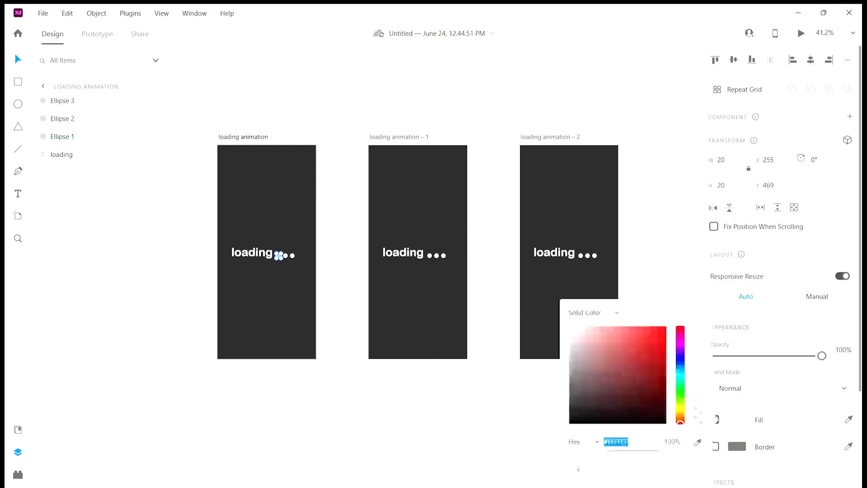
drag(617, 331, 639, 327)
scroll(252, 262, up, 10)
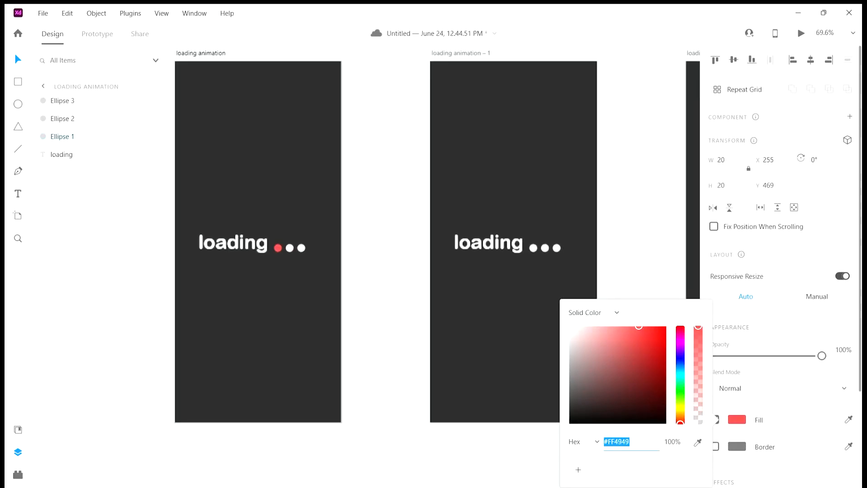
scroll(235, 247, down, 3)
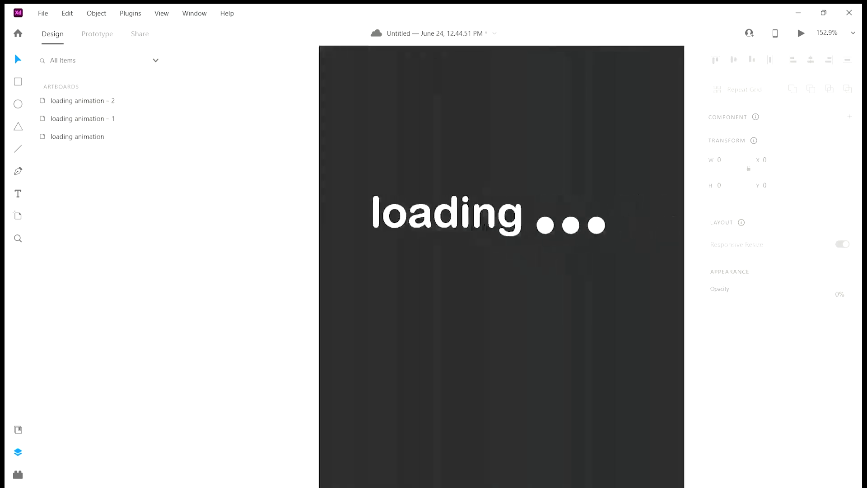
Fill the middle dot on the "loading animation – 1" artboard with a bright yellow.
click(571, 225)
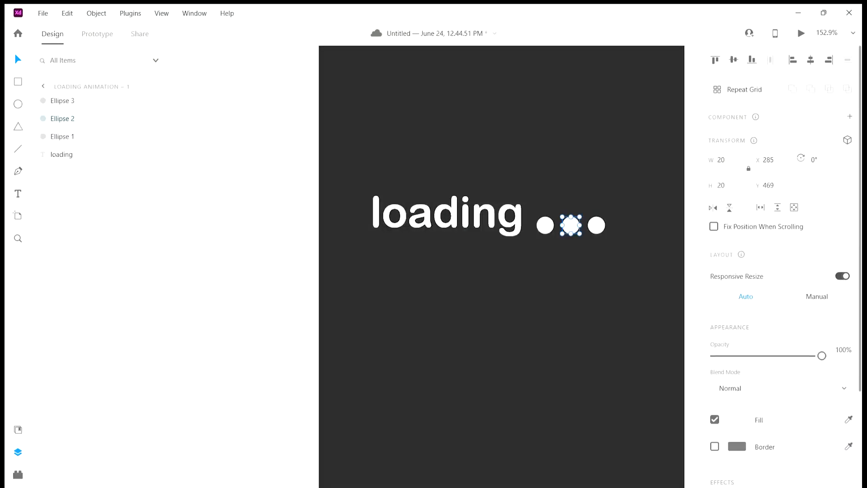
click(737, 420)
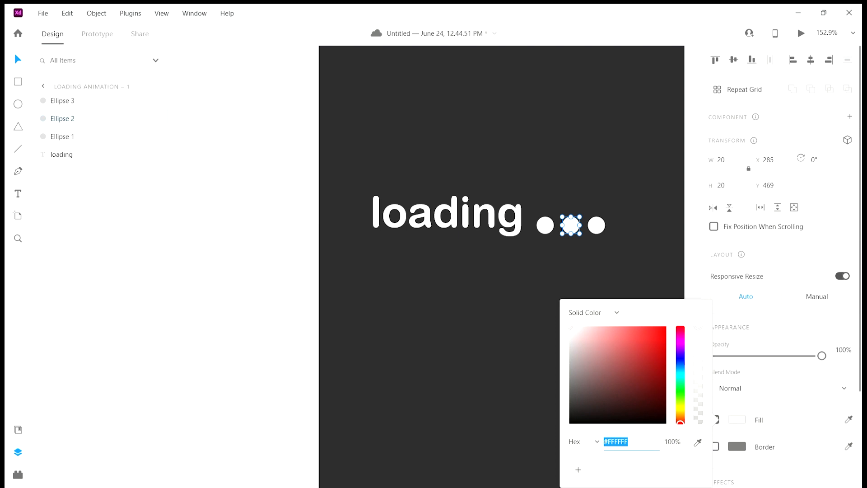
drag(680, 423, 680, 412)
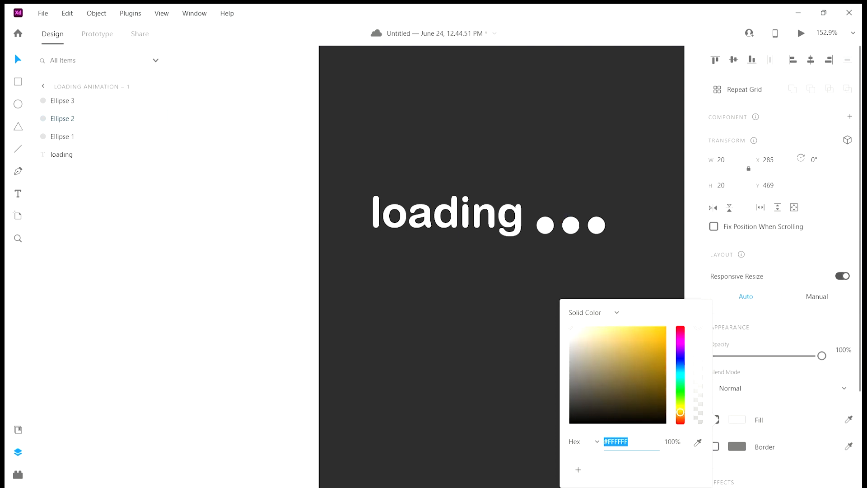
click(650, 325)
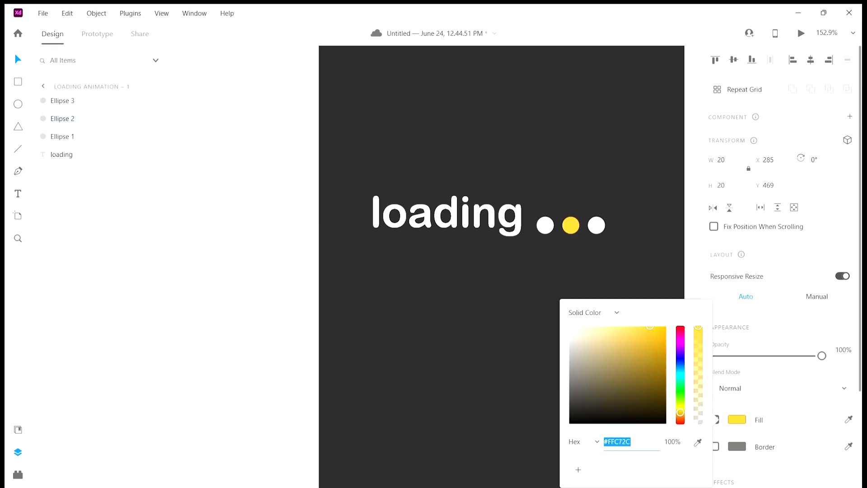
drag(650, 326, 642, 325)
click(448, 347)
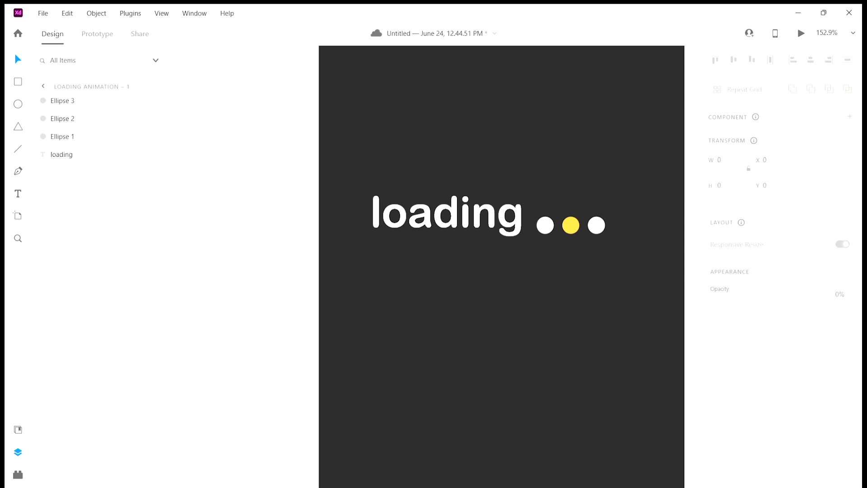
Fill the last dot on the "loading animation – 2" artboard with bright green #33FF25.
scroll(449, 348, down, 4)
scroll(448, 347, right, 8)
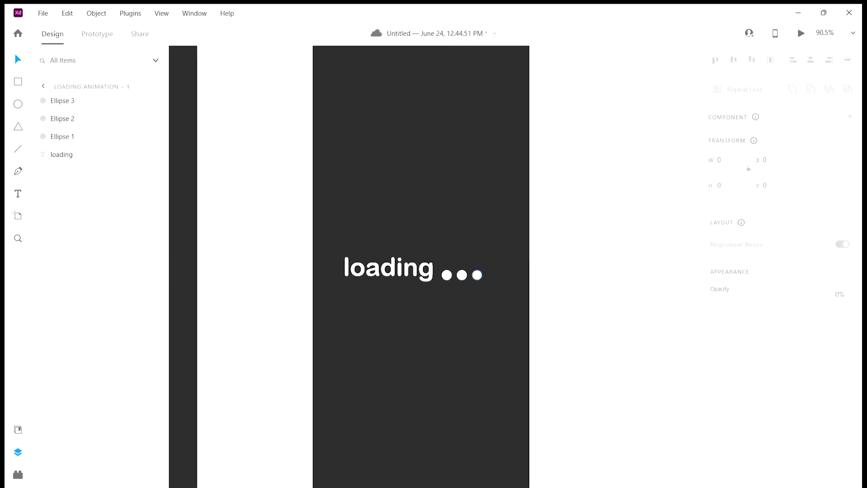
click(478, 275)
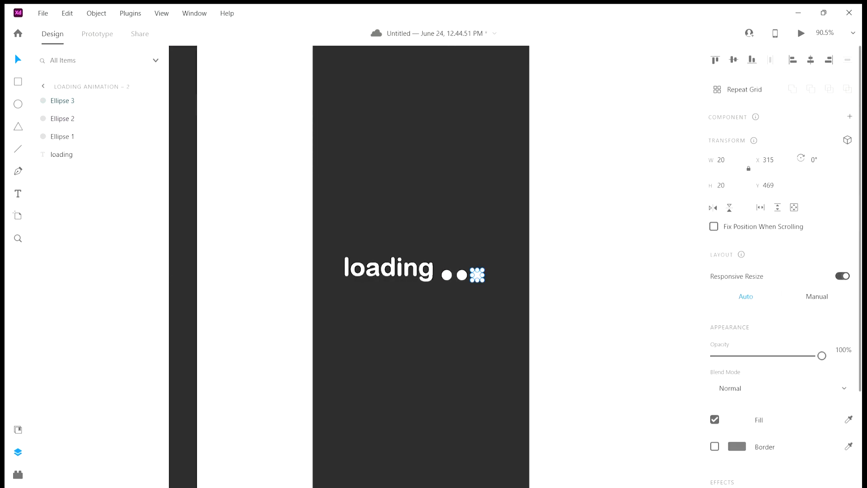
click(737, 420)
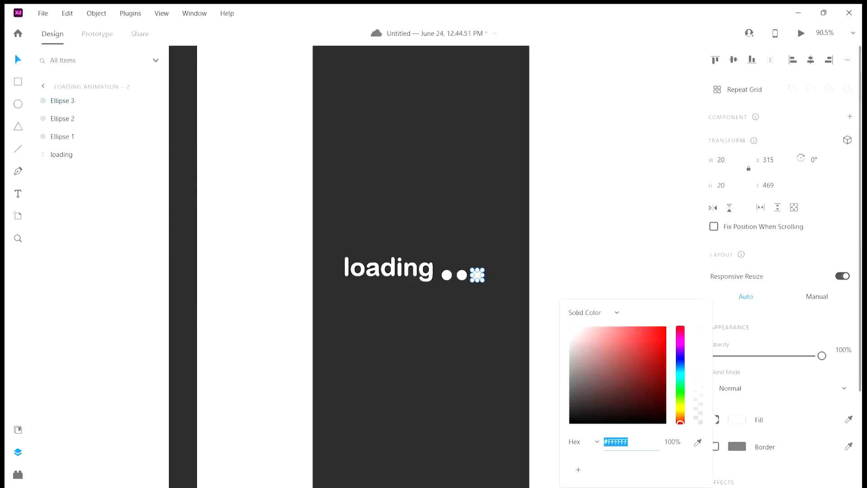
drag(681, 421, 680, 393)
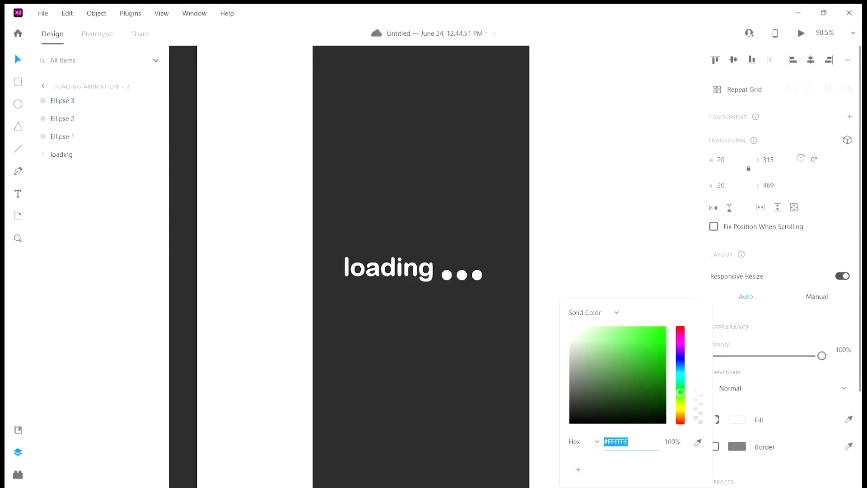
click(653, 327)
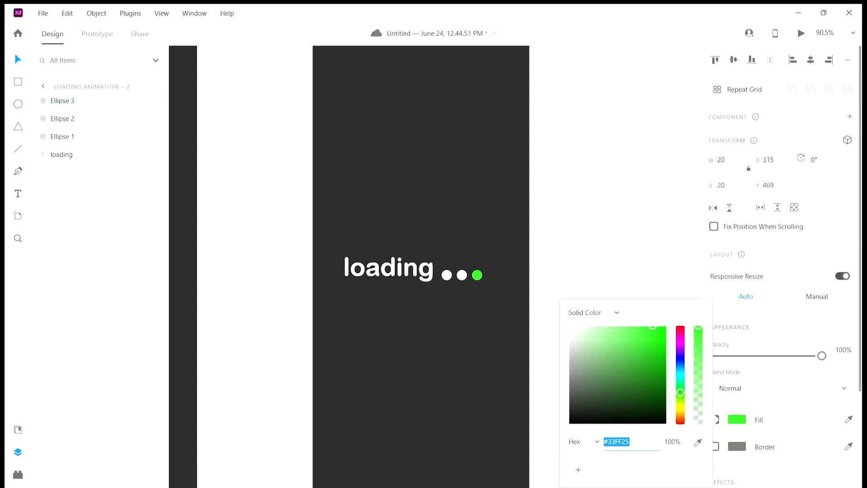
click(609, 225)
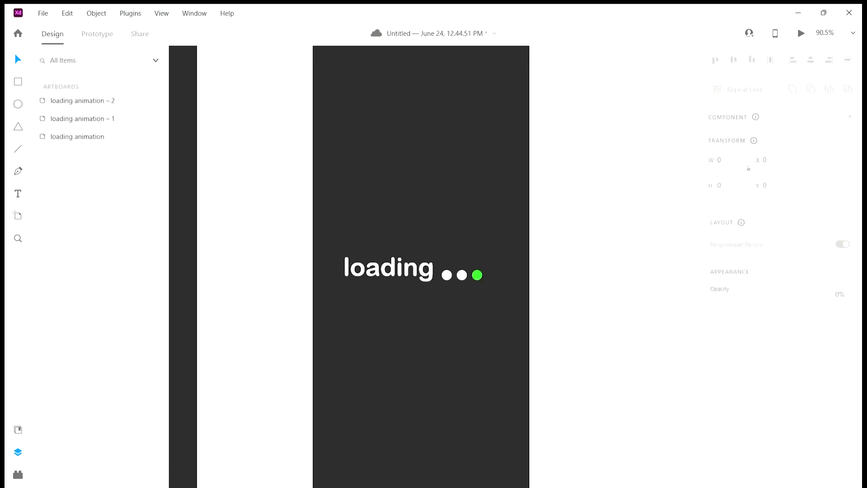
Switch to prototyping and link the first artboard to "loading animation – 1".
key(ctrl+0)
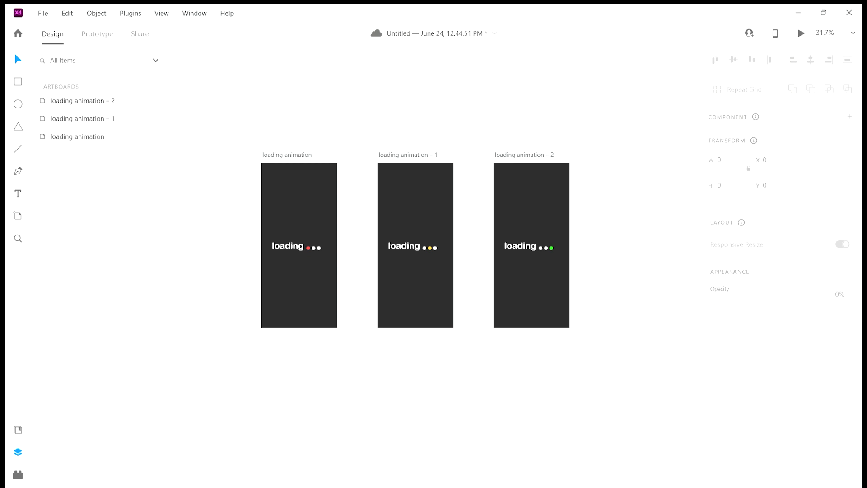
key(ctrl+2)
scroll(301, 138, up, 3)
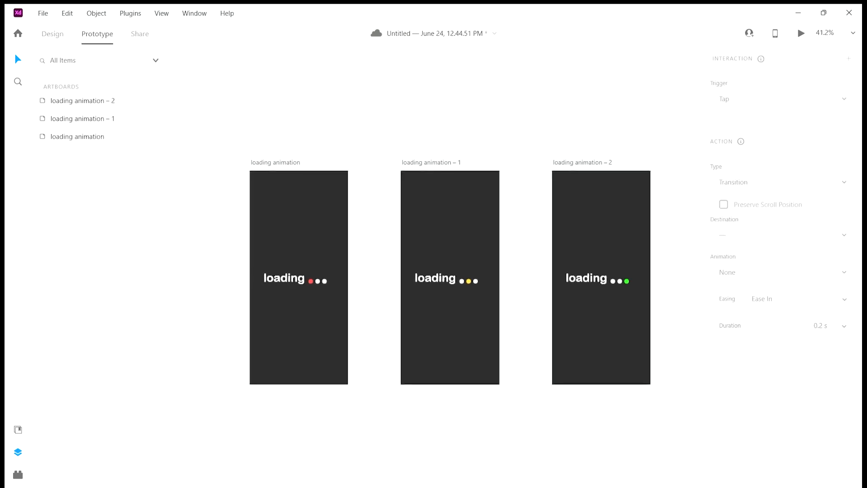
click(276, 163)
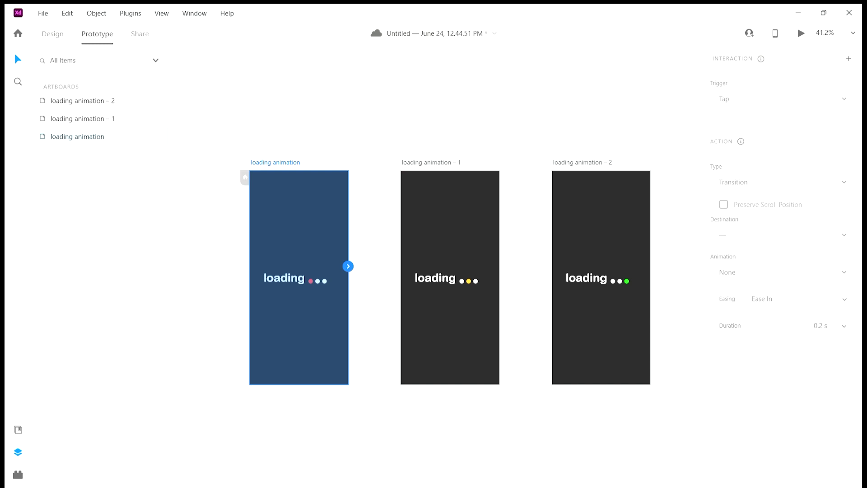
drag(348, 266, 434, 277)
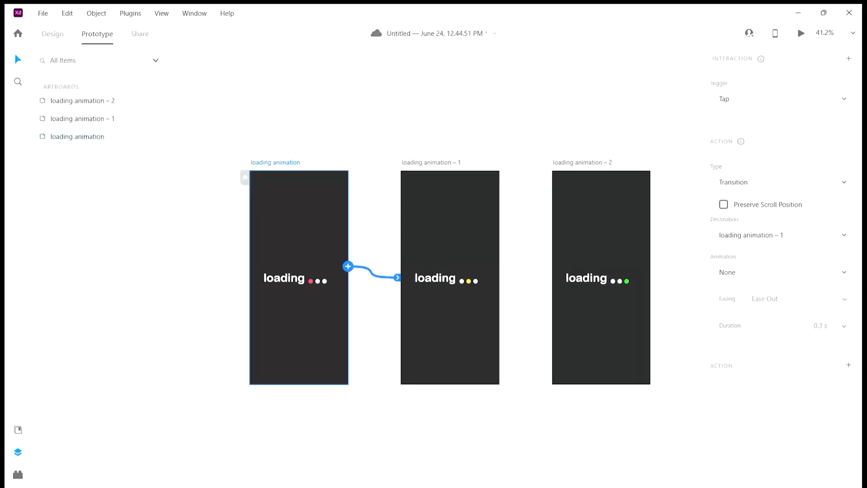
Set the first artboard's interaction to a Time trigger with Auto-Animate, Ease In-Out easing and a 0.5 s duration.
click(741, 130)
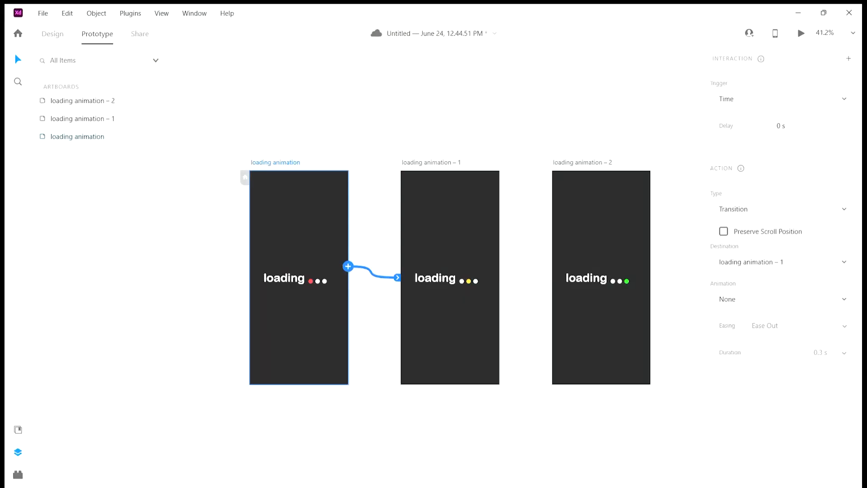
click(741, 225)
click(765, 273)
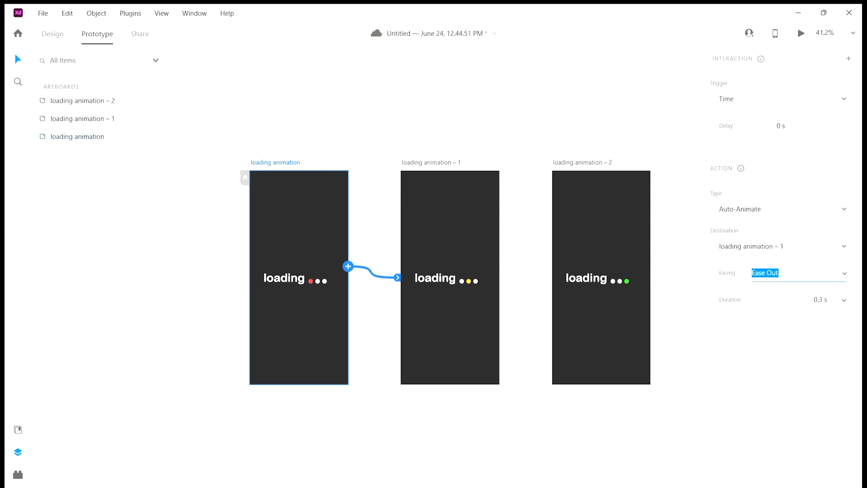
key(Escape)
click(769, 309)
click(821, 300)
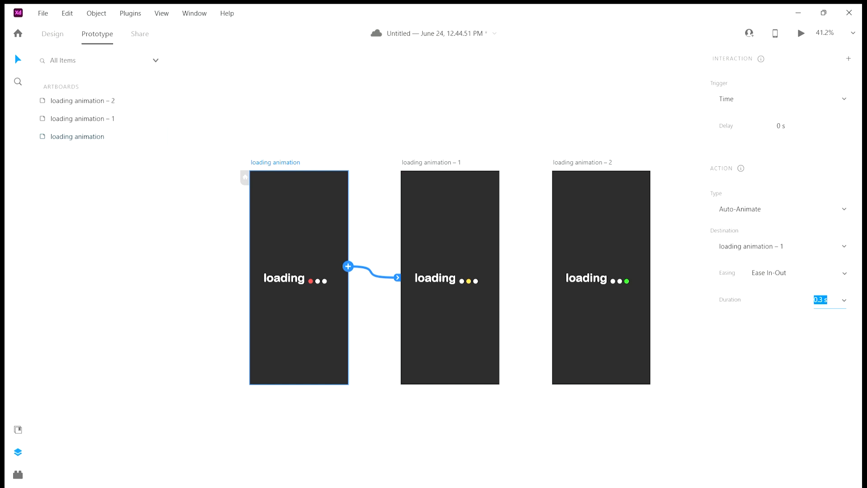
click(823, 300)
key(BackSpace)
text(5)
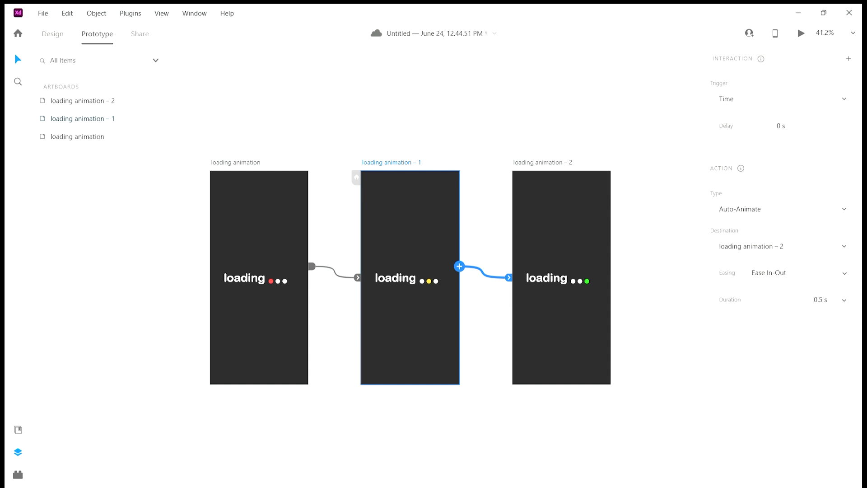
Link the "loading animation – 2" artboard back to the first artboard to close the animation loop.
click(542, 163)
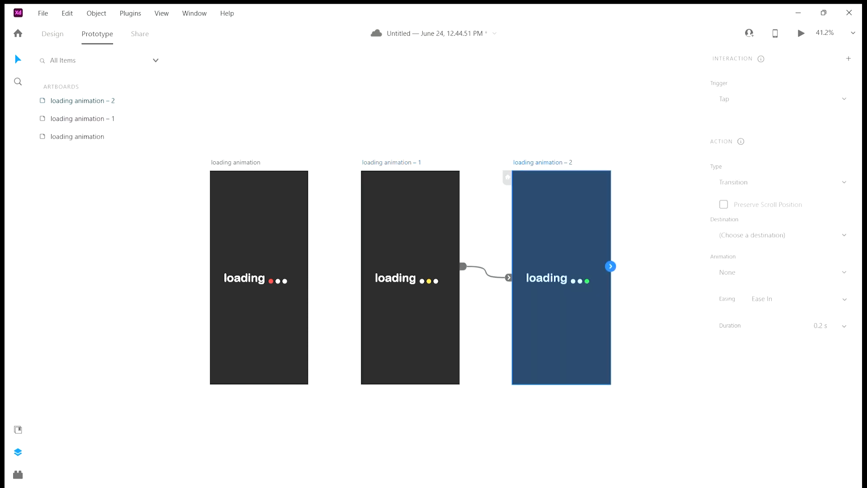
drag(611, 266, 294, 295)
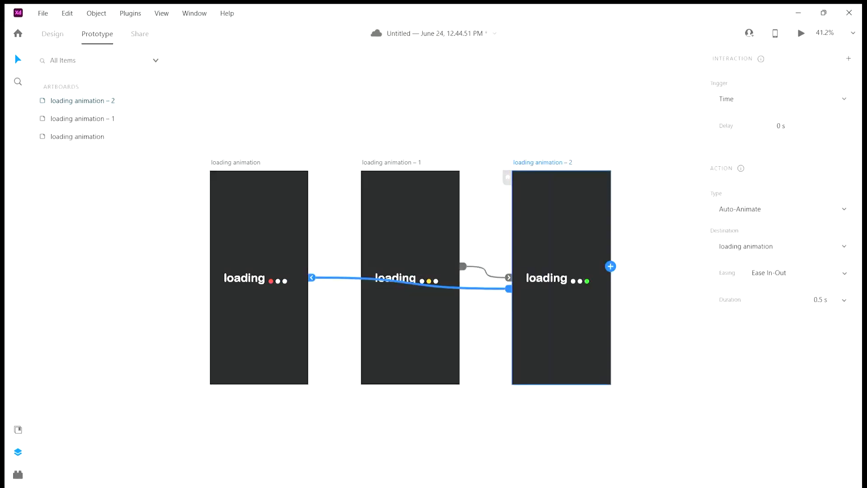
key(Escape)
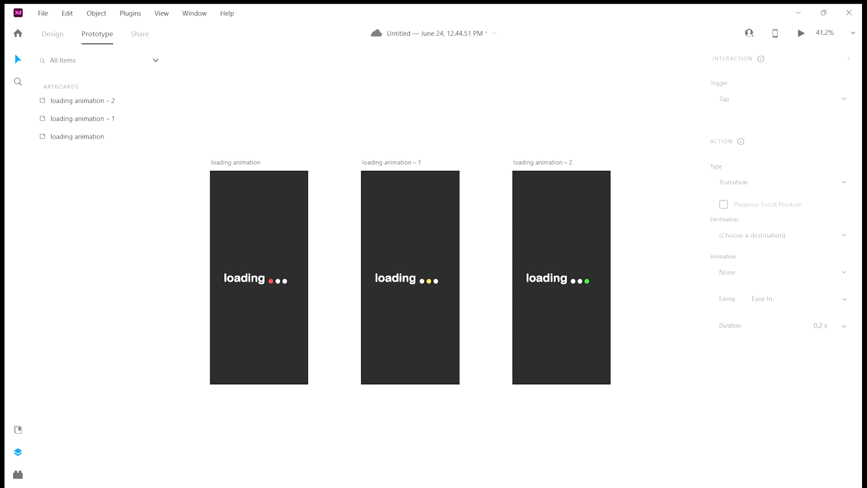
Preview the looping loading animation prototype.
scroll(434, 277, left, 6)
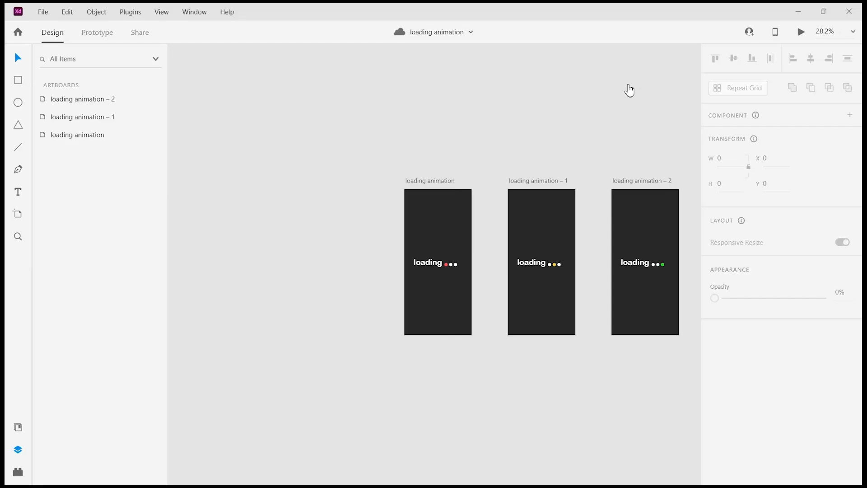
click(802, 36)
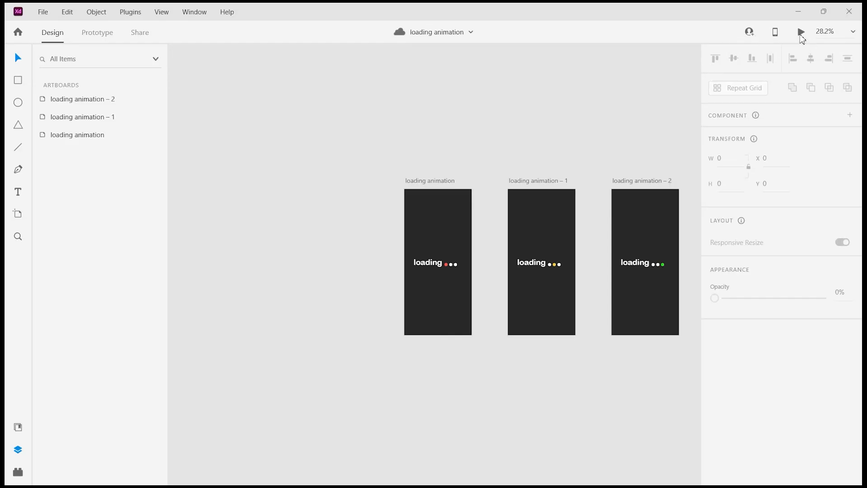